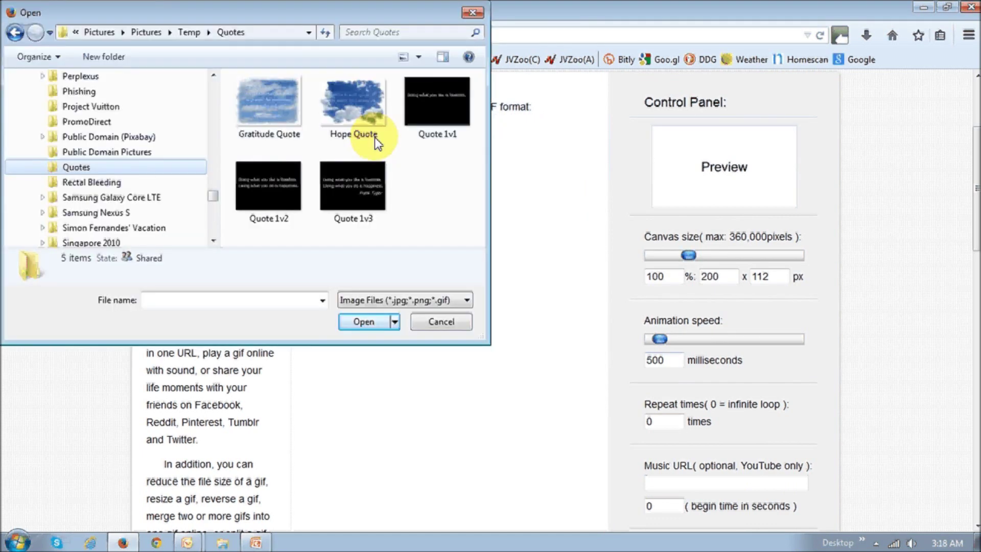
- Upload quote images Quote 1v1, 1v2 and 1v3 from the Quotes folder as frames
{"action": "left_click", "coordinate": [434, 120], "text": "shift"}
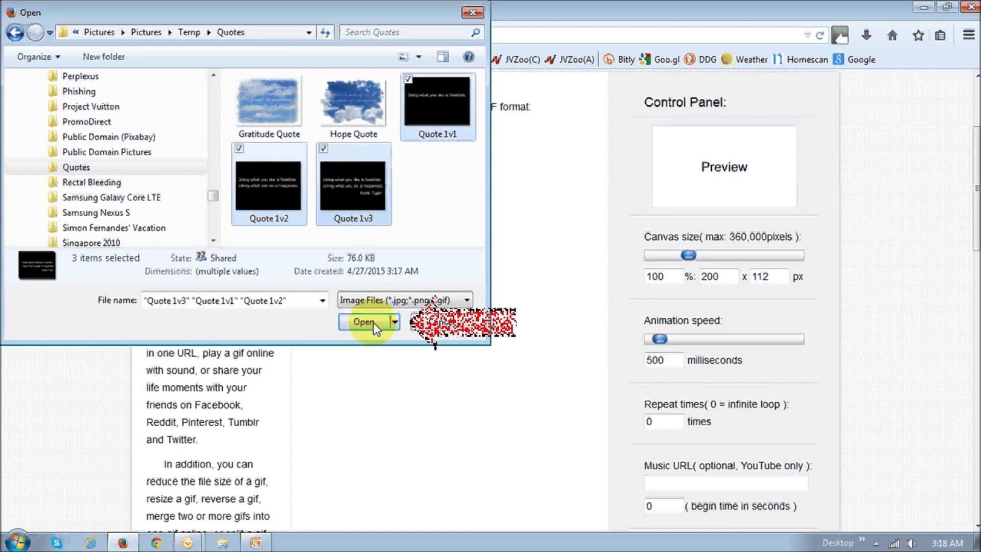
{"action": "left_click", "coordinate": [373, 323]}
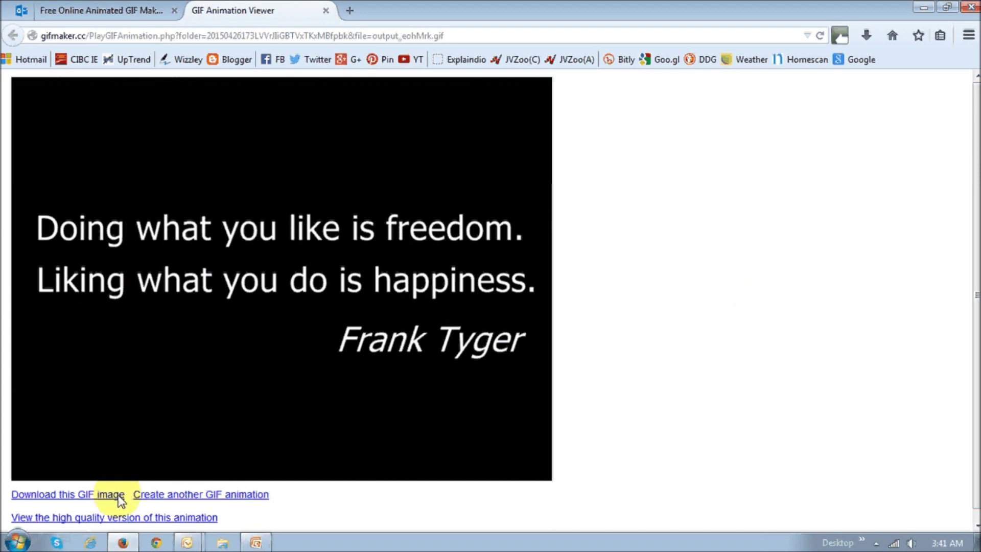
- Save the quote GIF to disk as output_eohMrk.gif and check it in recent downloads
{"action": "left_click", "coordinate": [85, 494]}
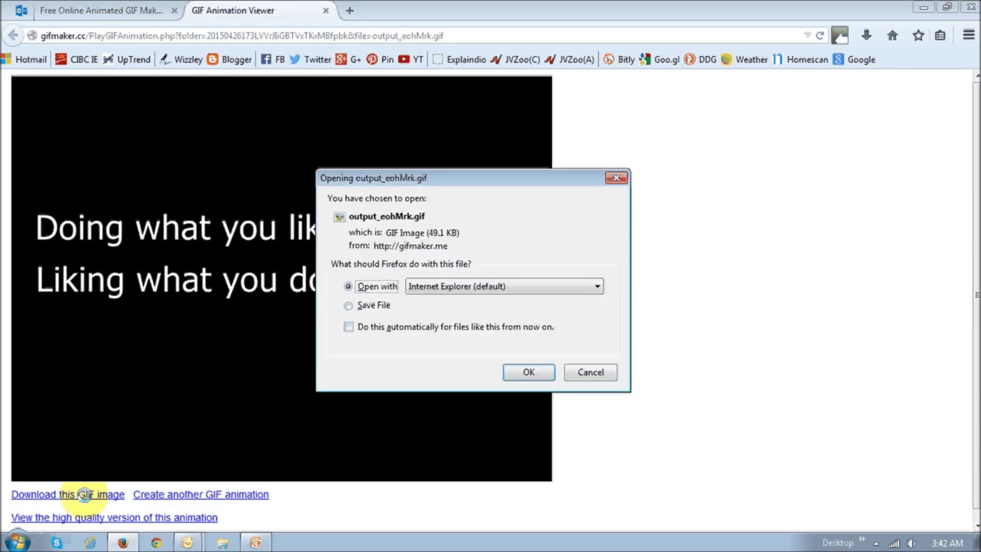
{"action": "left_click", "coordinate": [374, 307]}
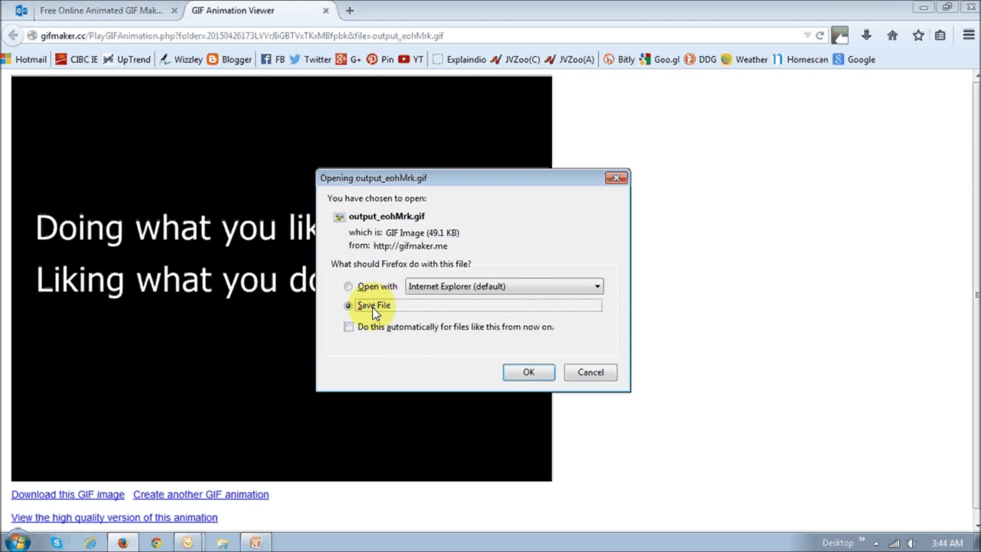
{"action": "left_click", "coordinate": [543, 375]}
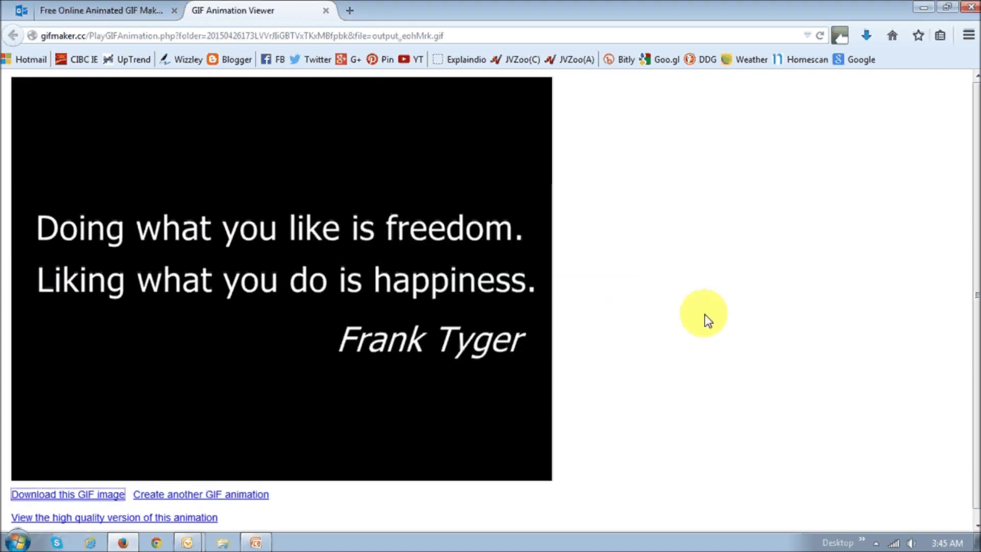
{"action": "left_click", "coordinate": [866, 35]}
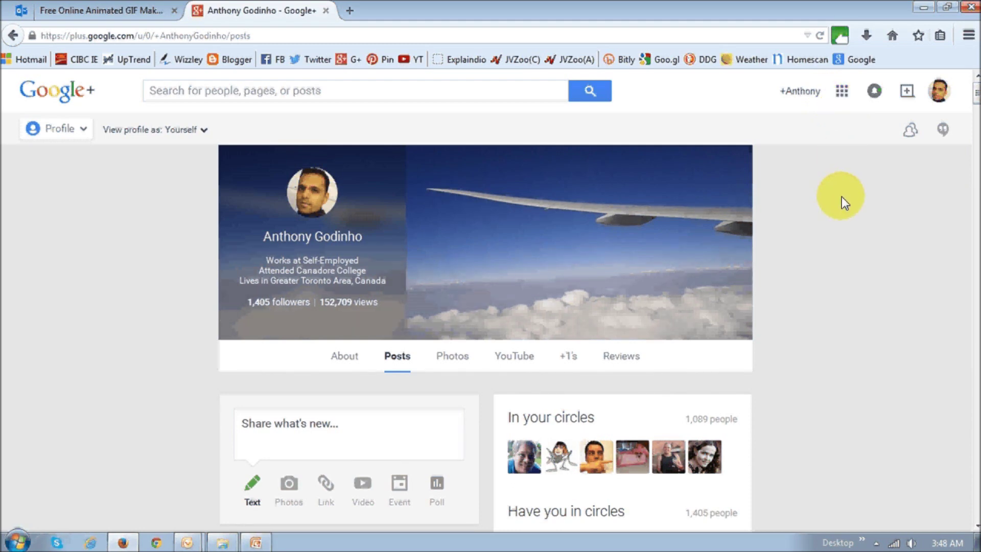
- Attach the saved Quote GIF from the computer to a new Google+ photo post
{"action": "left_click", "coordinate": [295, 501]}
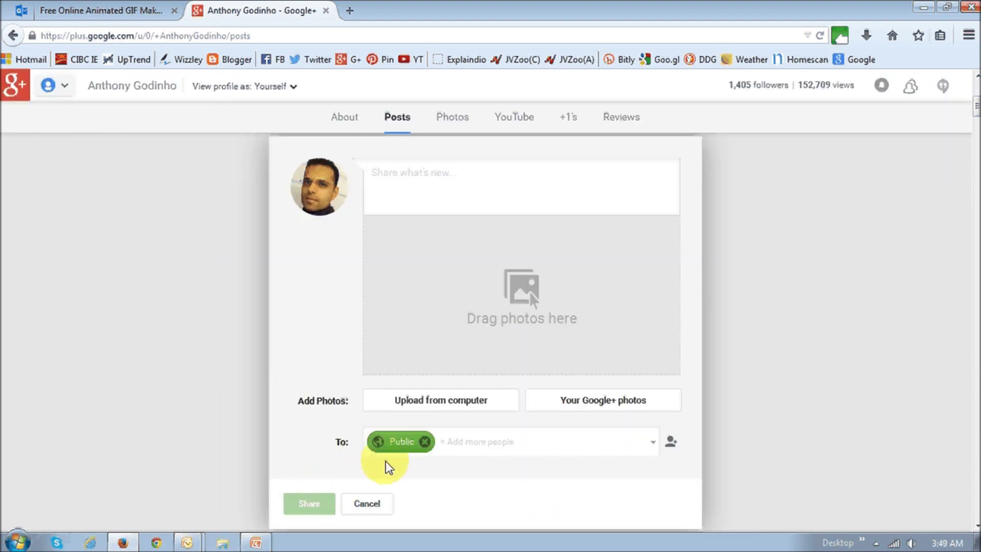
{"action": "left_click", "coordinate": [455, 401]}
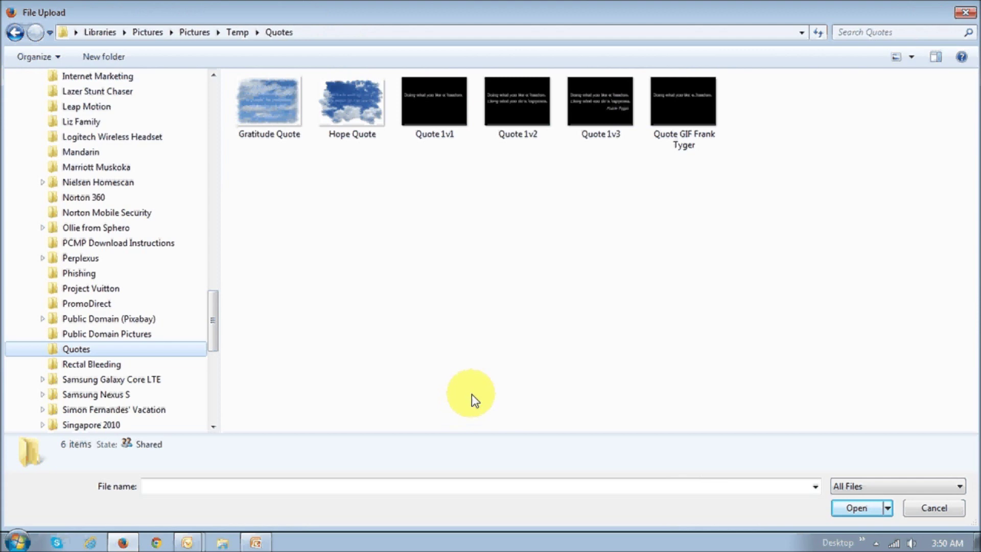
{"action": "left_click", "coordinate": [701, 141]}
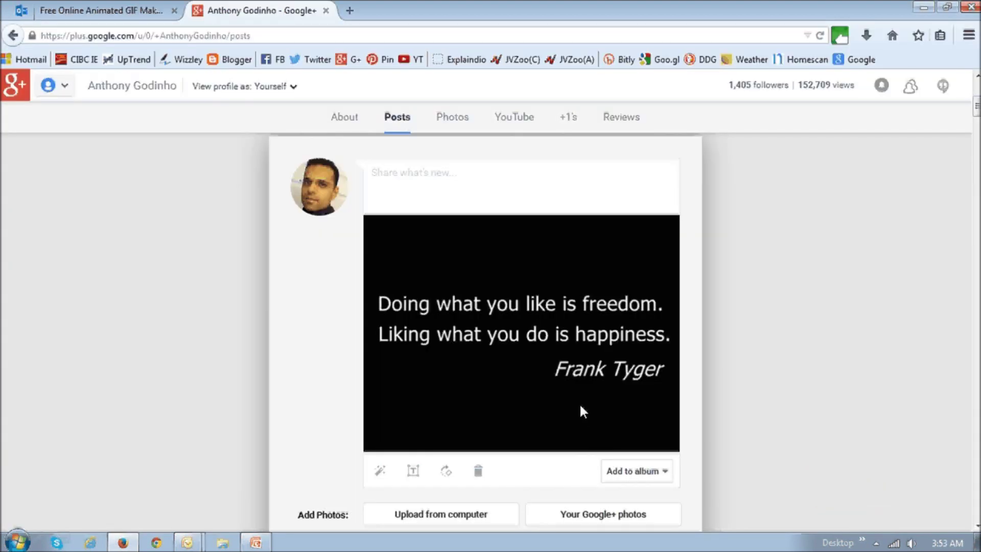
{"action": "left_click", "coordinate": [546, 446]}
{"action": "scroll", "coordinate": [546, 451], "scroll_direction": "down", "scroll_amount": 2}
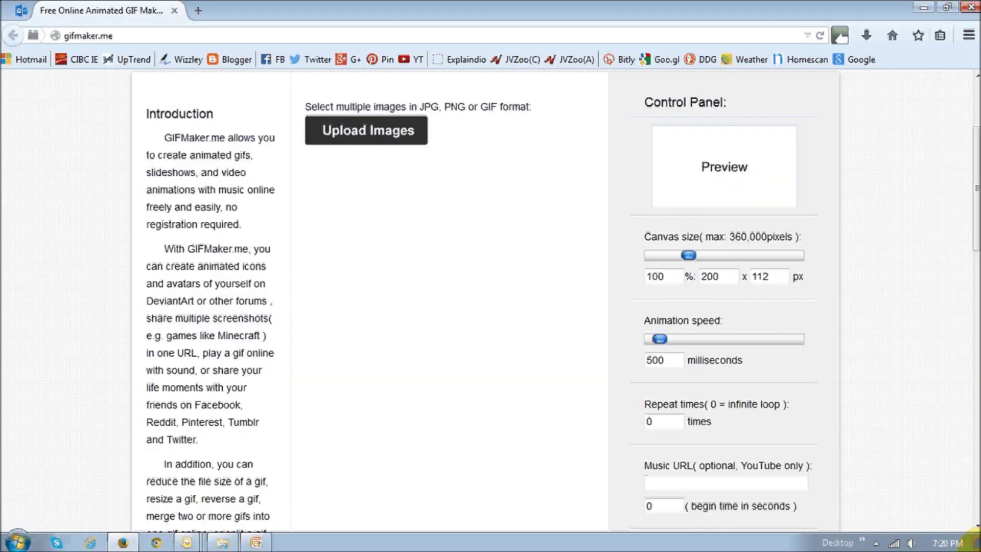
- Upload the fifteen Niagara Falls photos as frames at 850 ms speed
{"action": "left_click", "coordinate": [377, 131]}
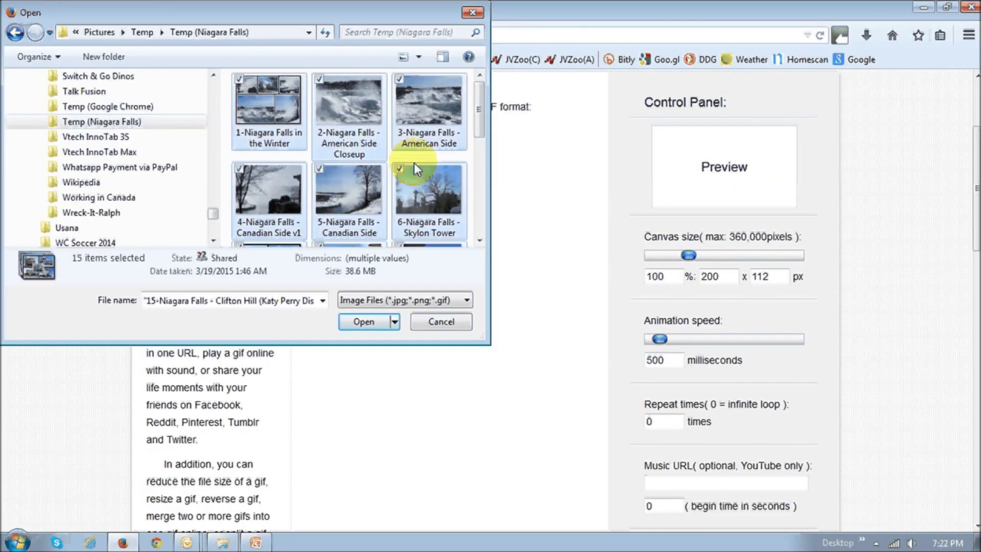
{"action": "left_click", "coordinate": [376, 330]}
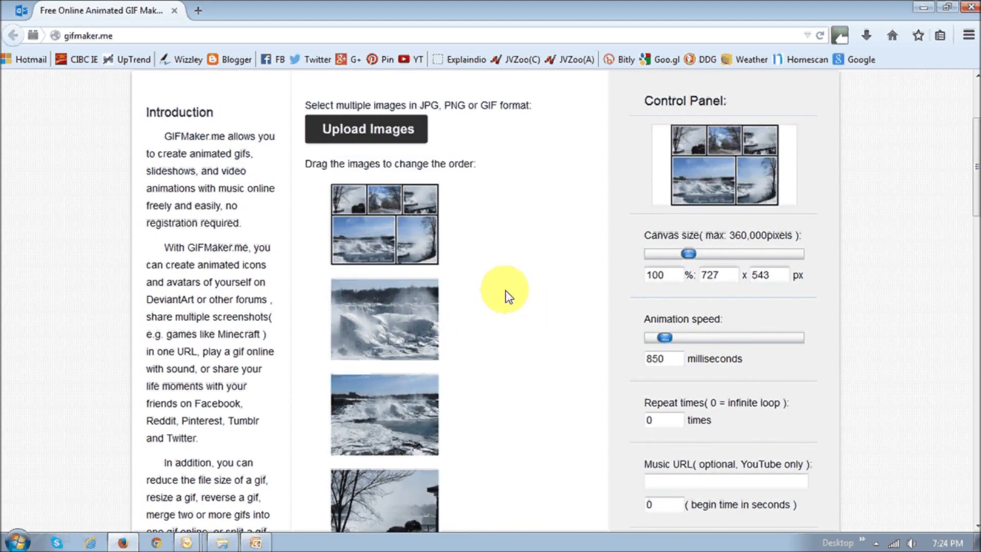
{"action": "scroll", "coordinate": [505, 290], "scroll_direction": "down", "scroll_amount": 10}
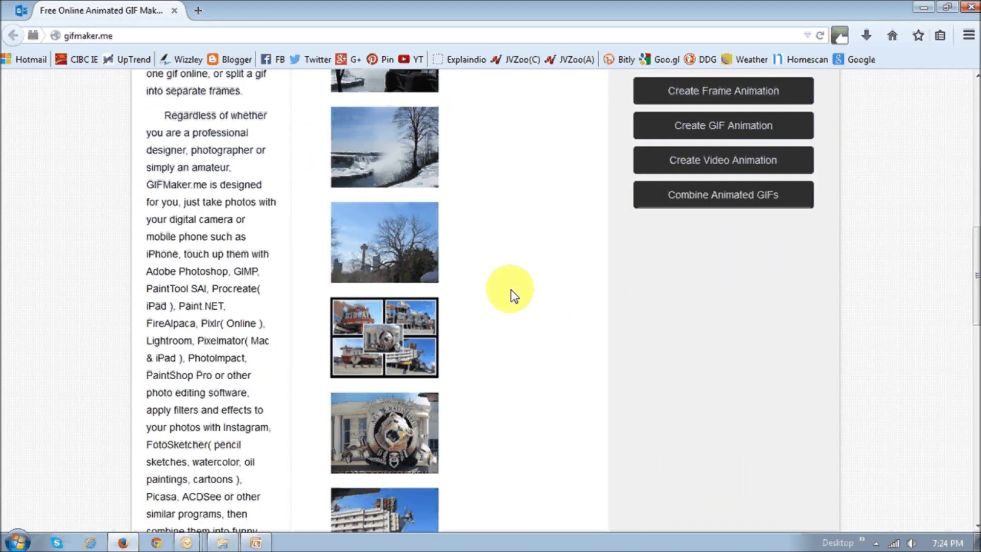
- Generate the Niagara Falls slideshow GIF from the fifteen uploaded frames
{"action": "left_click", "coordinate": [760, 132]}
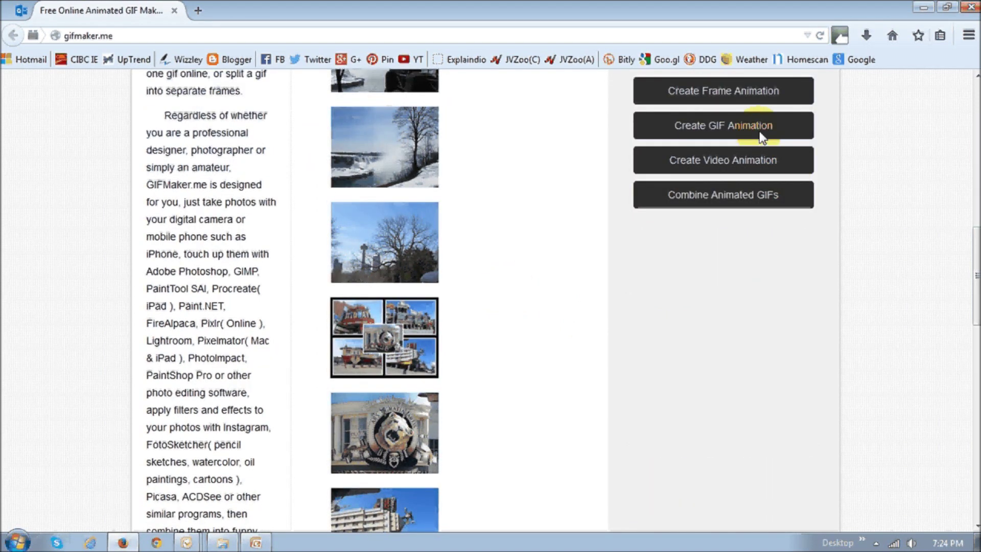